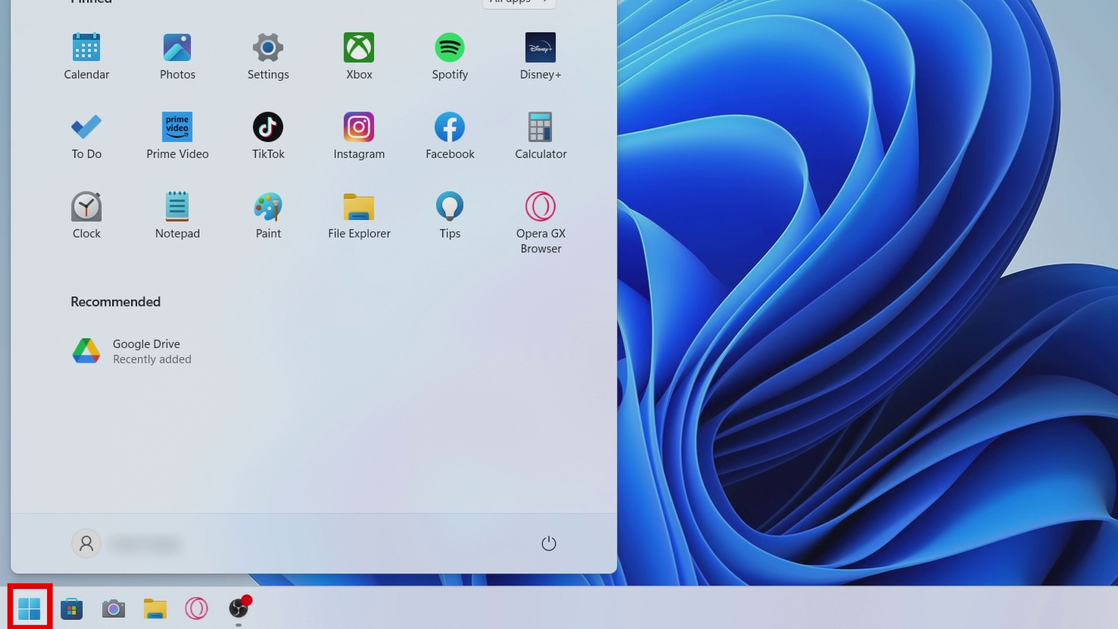
Step: Open Disk Clean-up and choose the OS (C:) drive to clean up
{"action": "key", "text": "super"}
{"action": "key", "text": "super+s"}
{"action": "type", "text": "disk cl"}
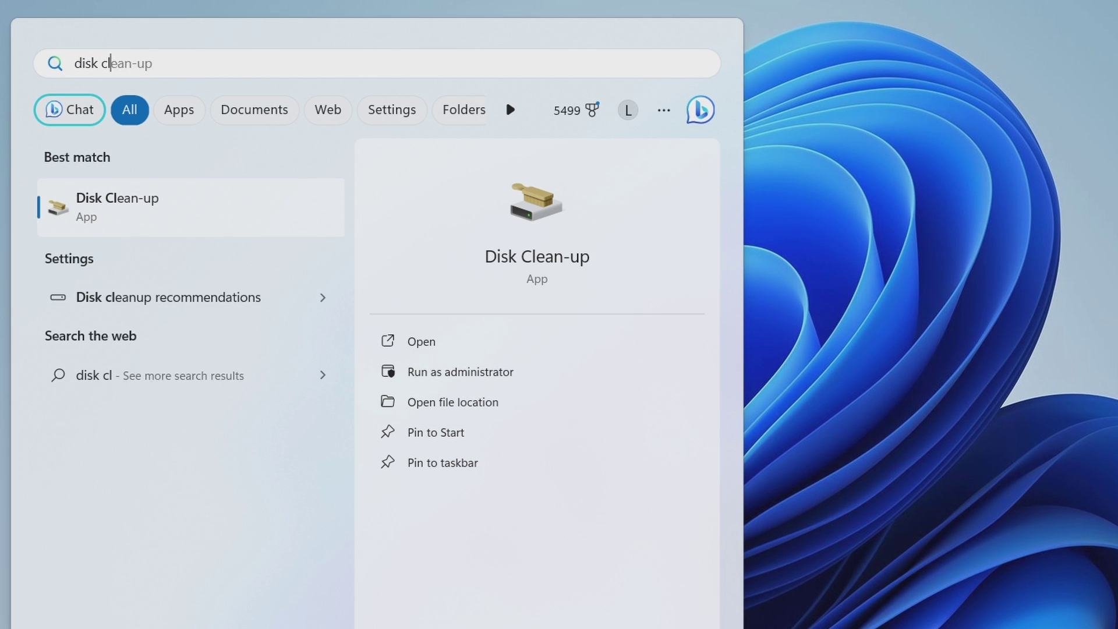
{"action": "type", "text": "eanup"}
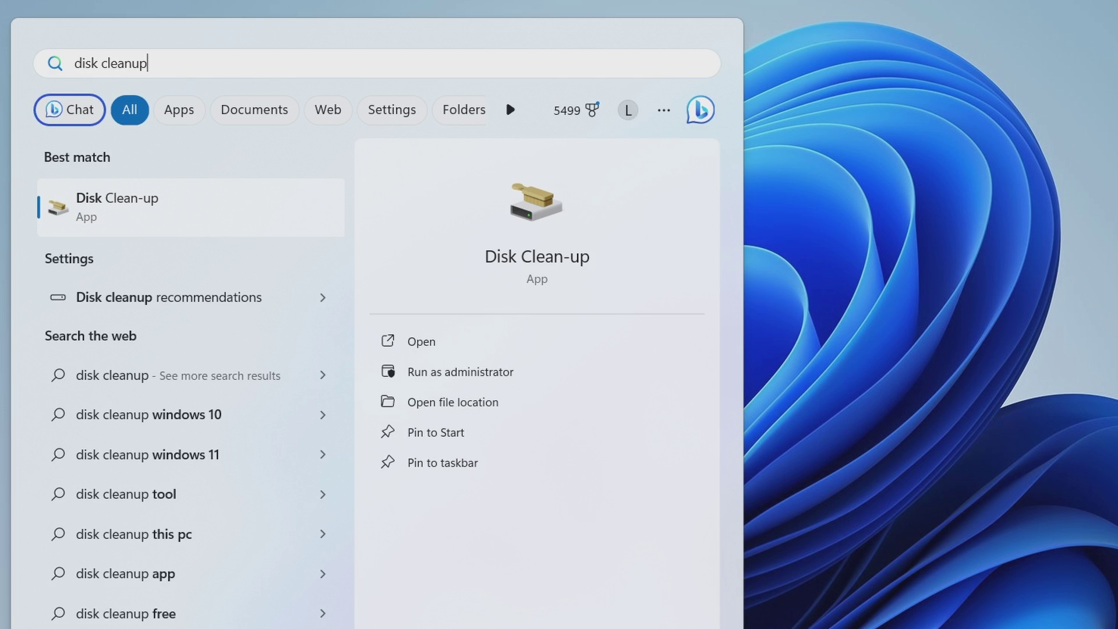
{"action": "key", "text": "Return"}
{"action": "left_click", "coordinate": [679, 299]}
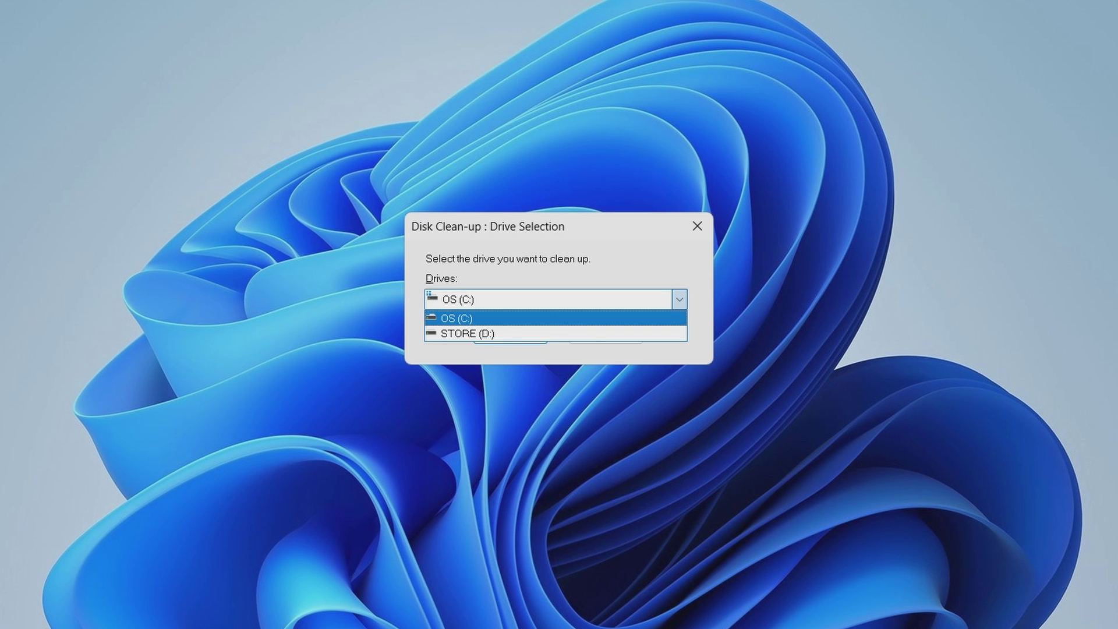
{"action": "key", "text": "Return"}
{"action": "key", "text": "Return"}
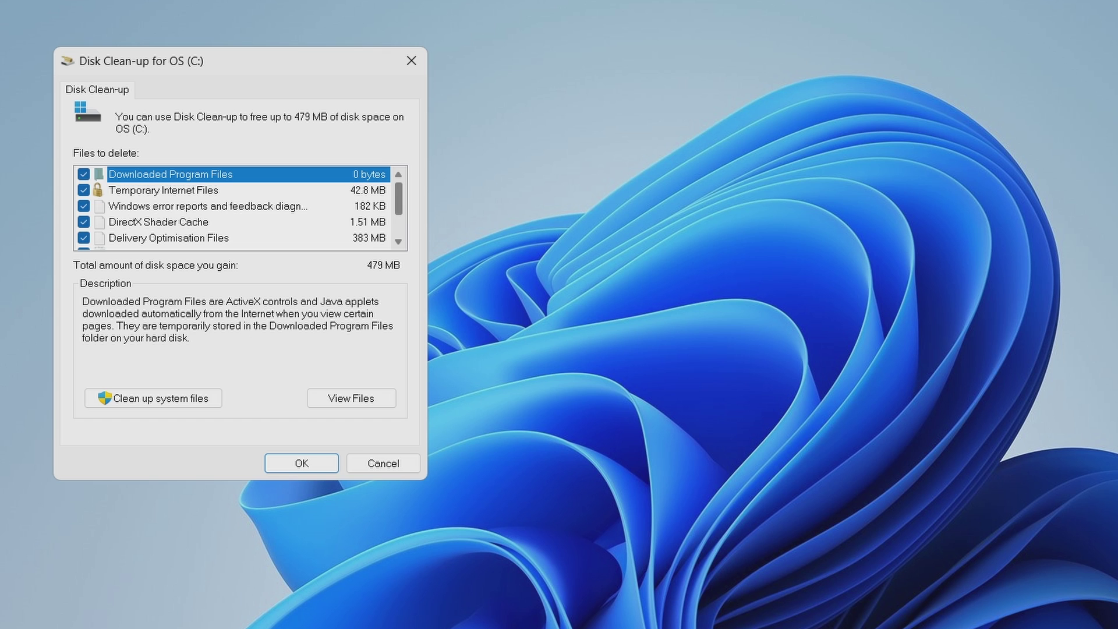
Step: Review the checked file categories for OS (C:) and permanently delete those files
{"action": "scroll", "coordinate": [233, 207], "scroll_direction": "down", "scroll_amount": 1}
{"action": "scroll", "coordinate": [233, 208], "scroll_direction": "up", "scroll_amount": 1}
{"action": "key", "text": "Return"}
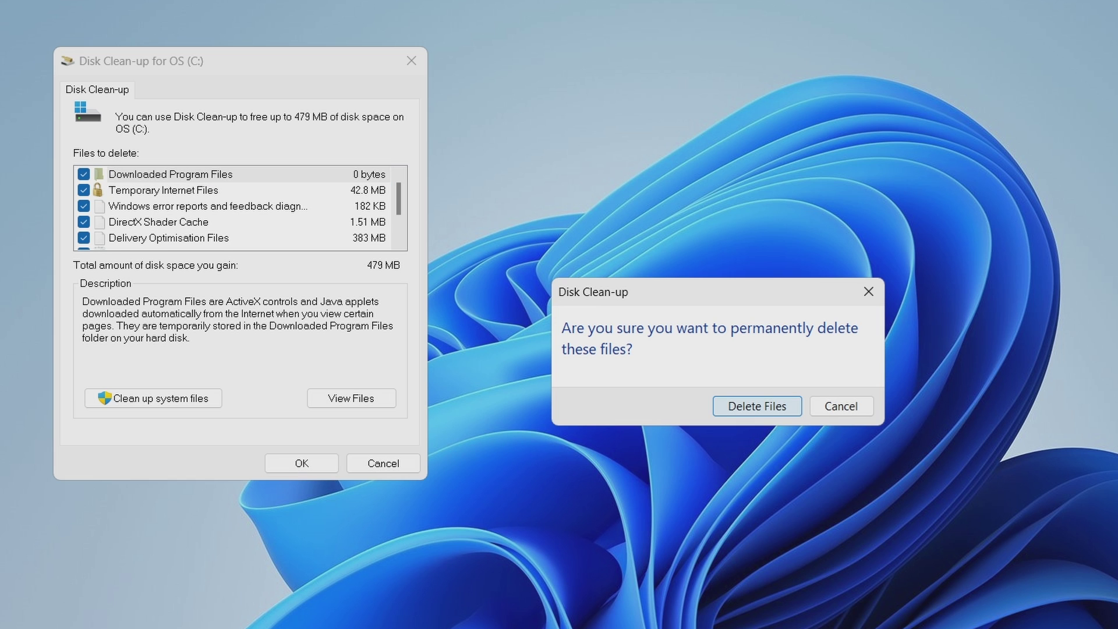
{"action": "key", "text": "Return"}
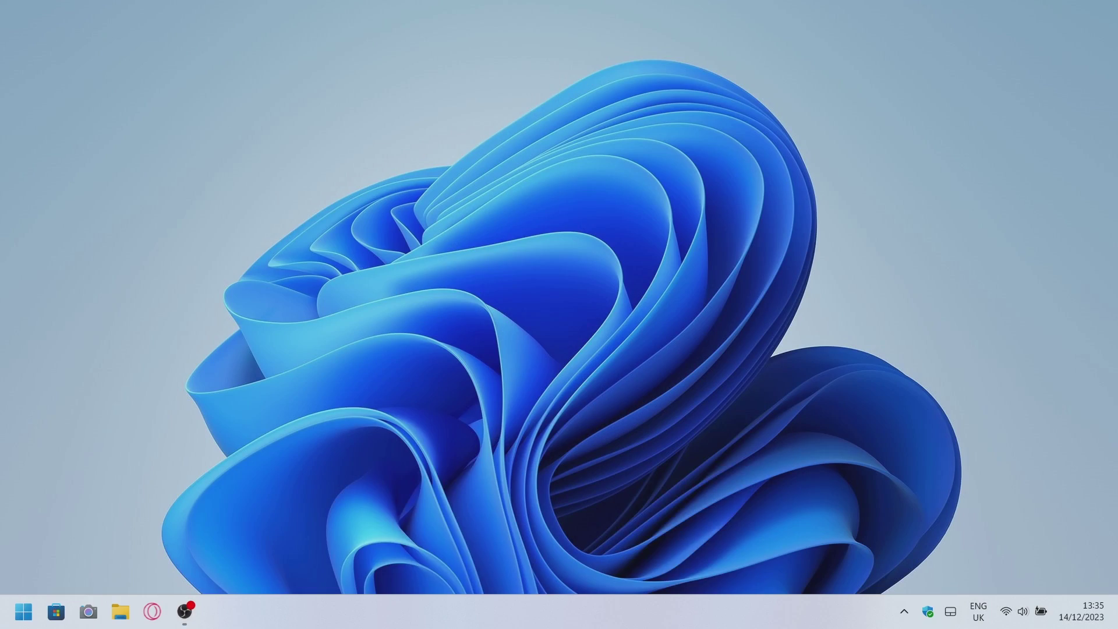
Step: Open the Storage Sense page in the system storage settings
{"action": "key", "text": "super+i"}
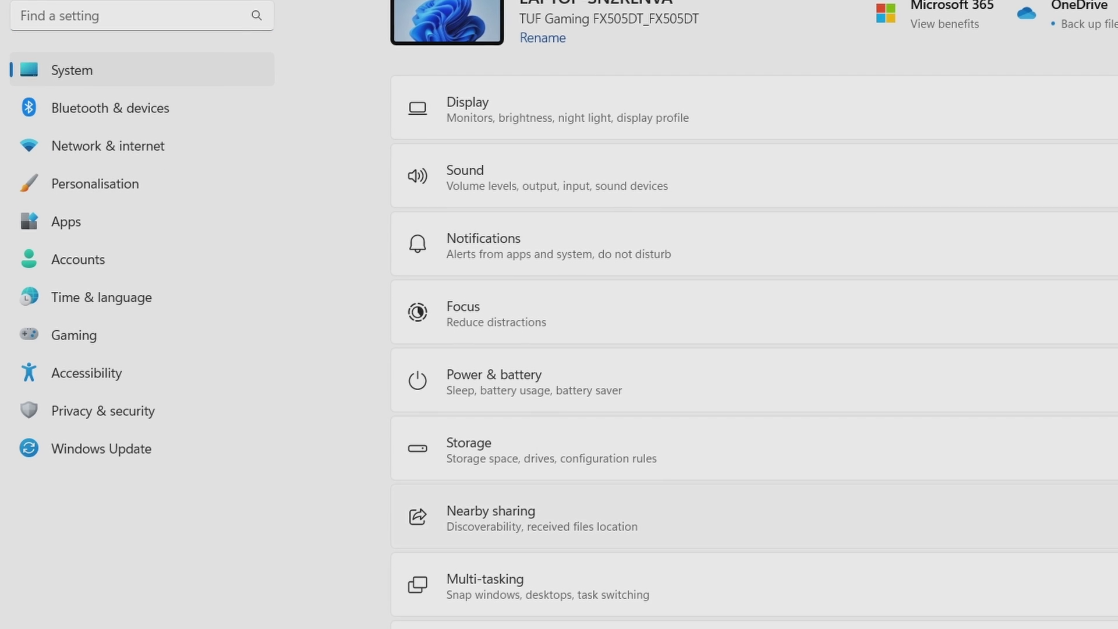
{"action": "left_click", "coordinate": [469, 451]}
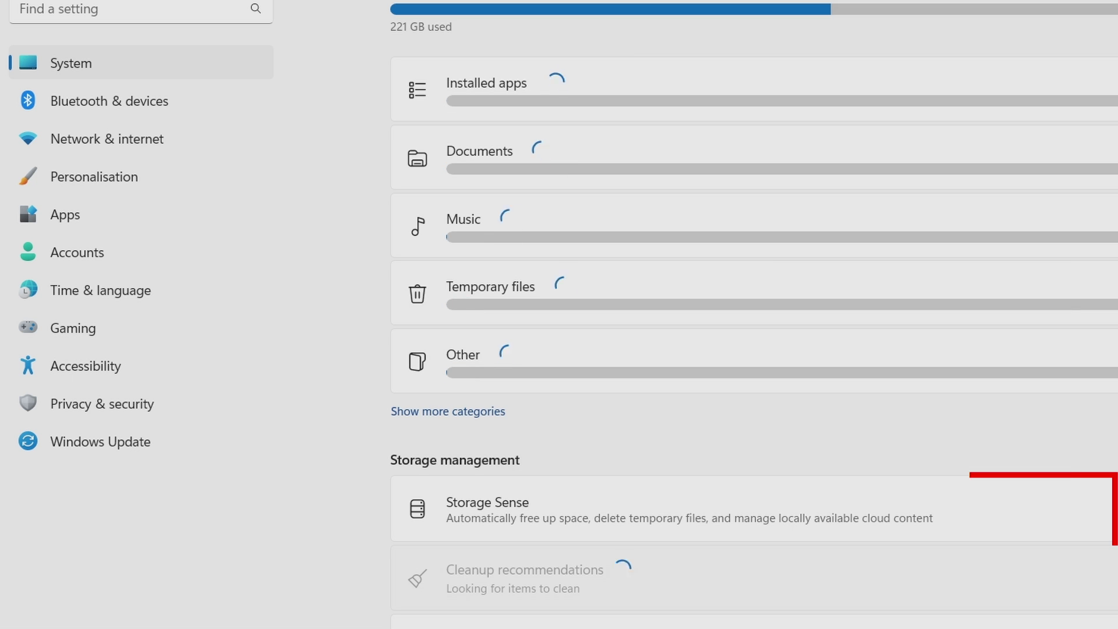
{"action": "left_click", "coordinate": [488, 508]}
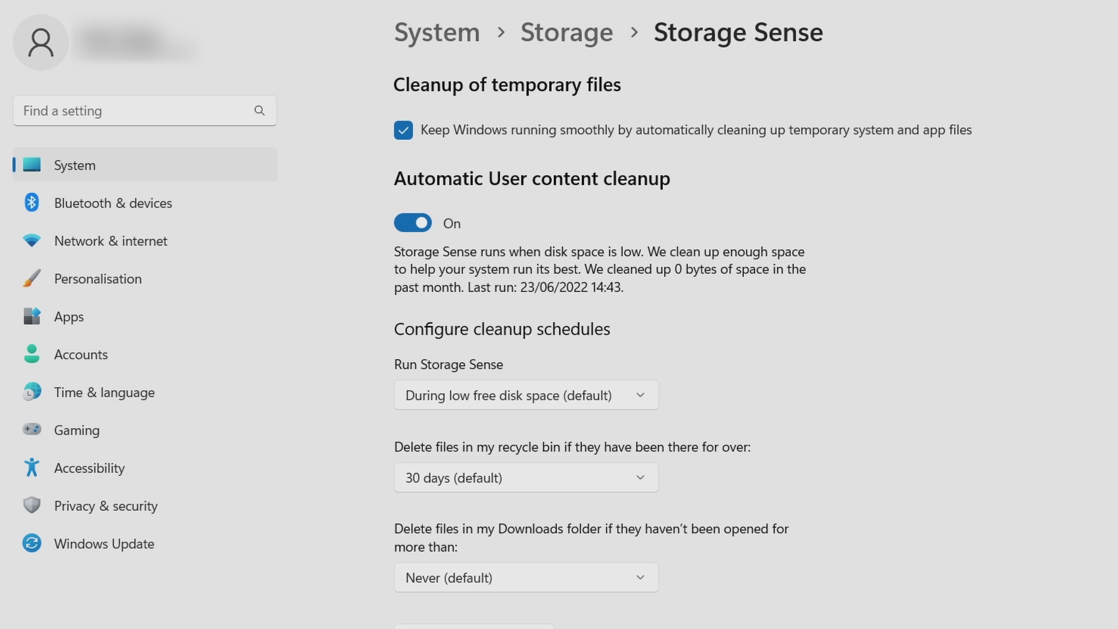
Step: Switch automatic temporary file cleanup and Automatic User content cleanup off and back on
{"action": "left_click", "coordinate": [403, 130]}
{"action": "left_click", "coordinate": [403, 130]}
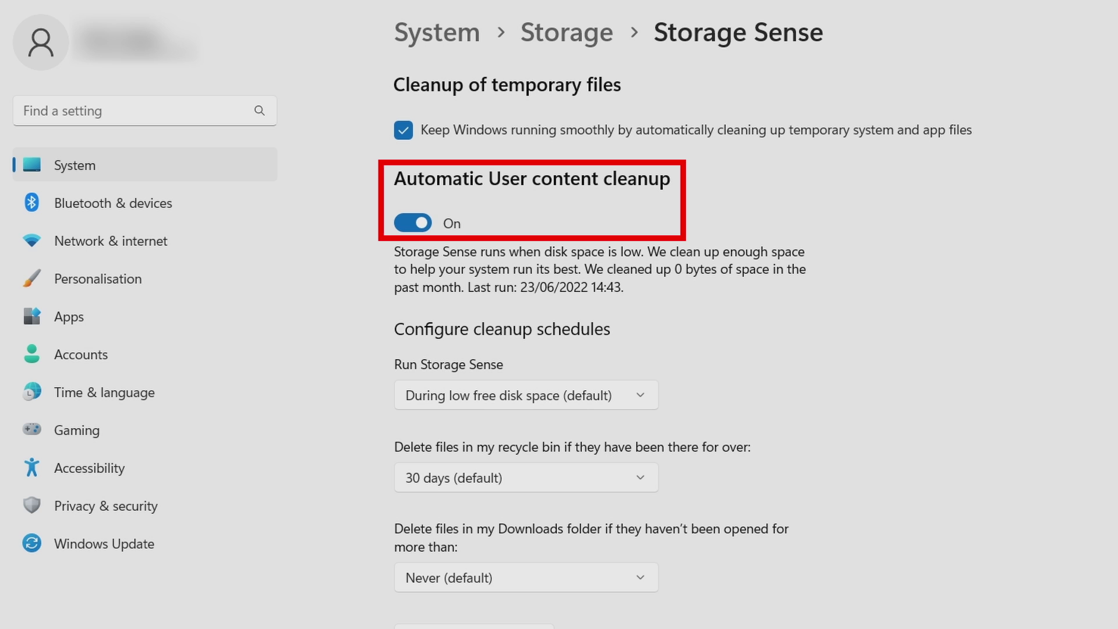
{"action": "key", "text": "space"}
{"action": "key", "text": "space"}
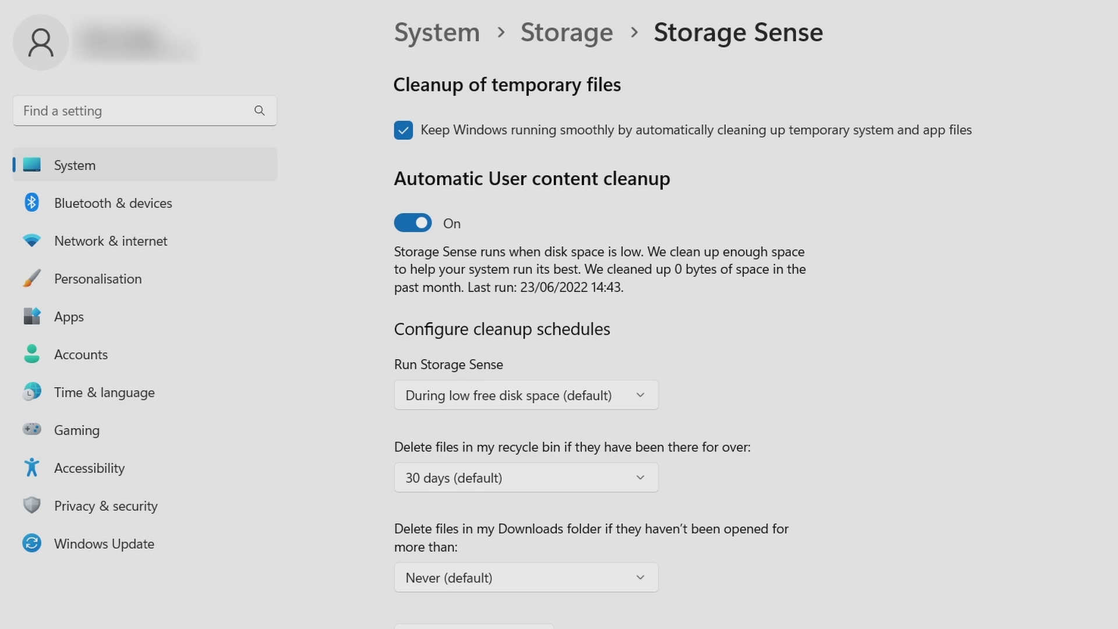
Step: Set Storage Sense to run every month
{"action": "left_click", "coordinate": [526, 395]}
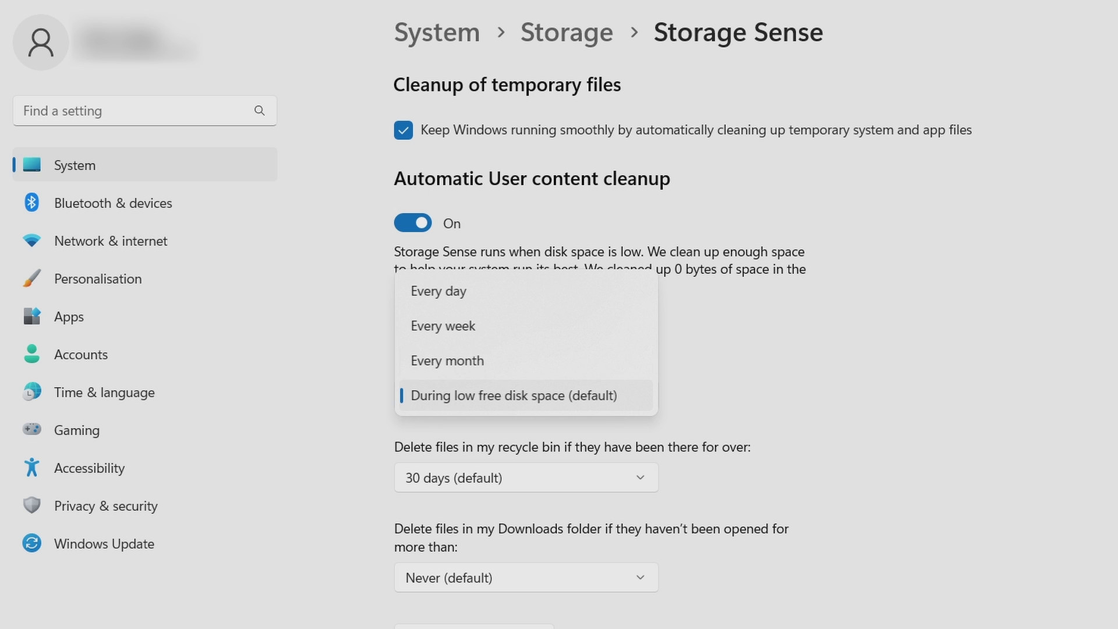
{"action": "key", "text": "Up"}
{"action": "key", "text": "Return"}
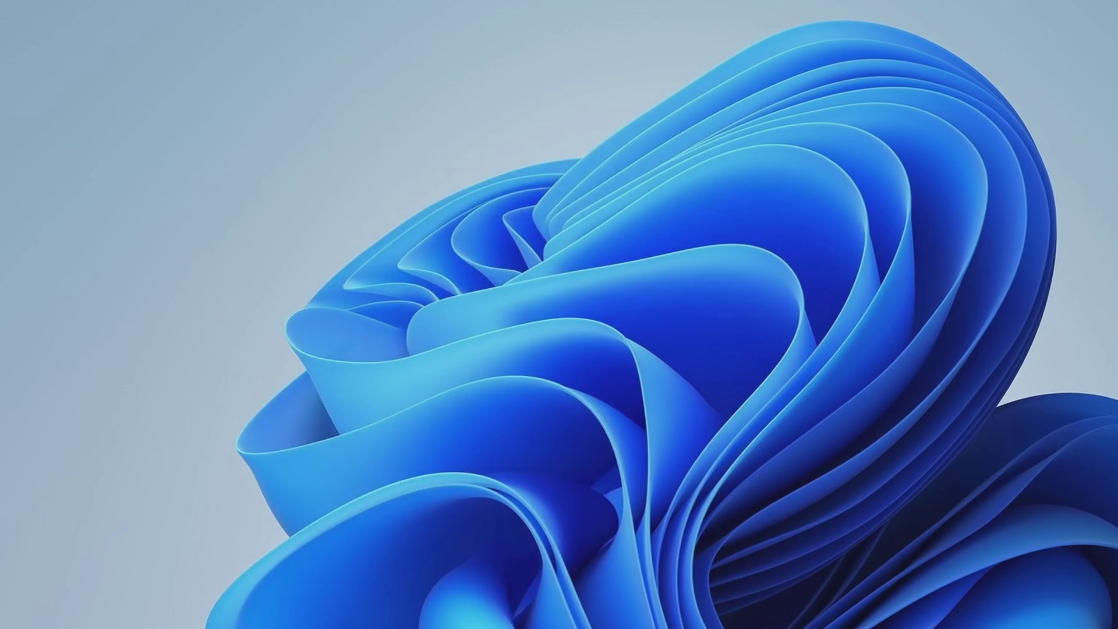
Step: Search for "create a restore point" and open the System Protection settings
{"action": "key", "text": "super"}
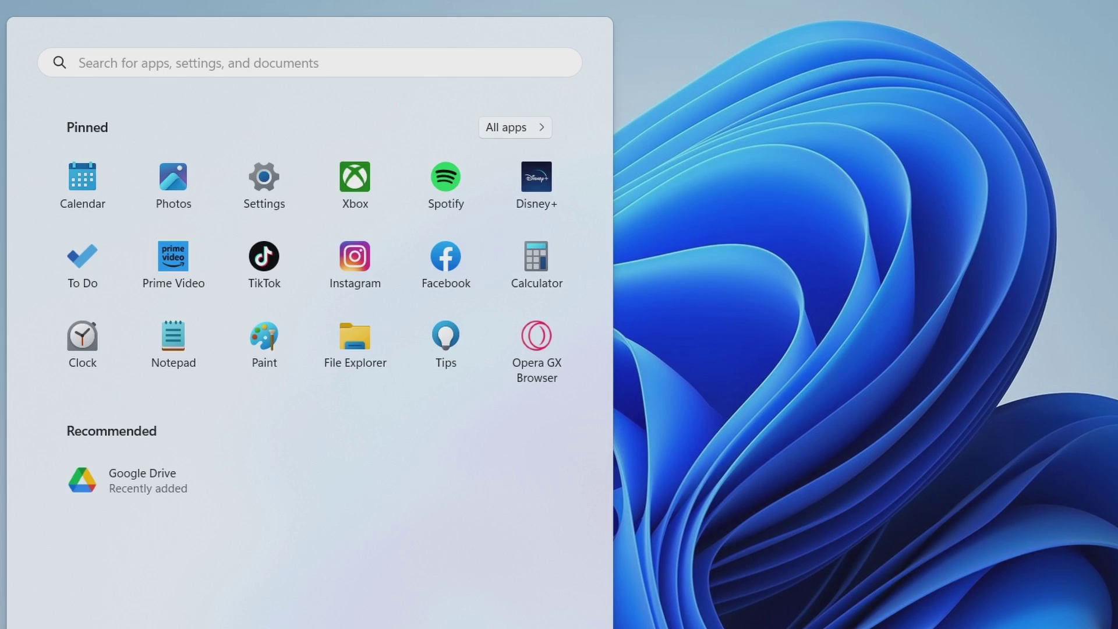
{"action": "type", "text": "cre"}
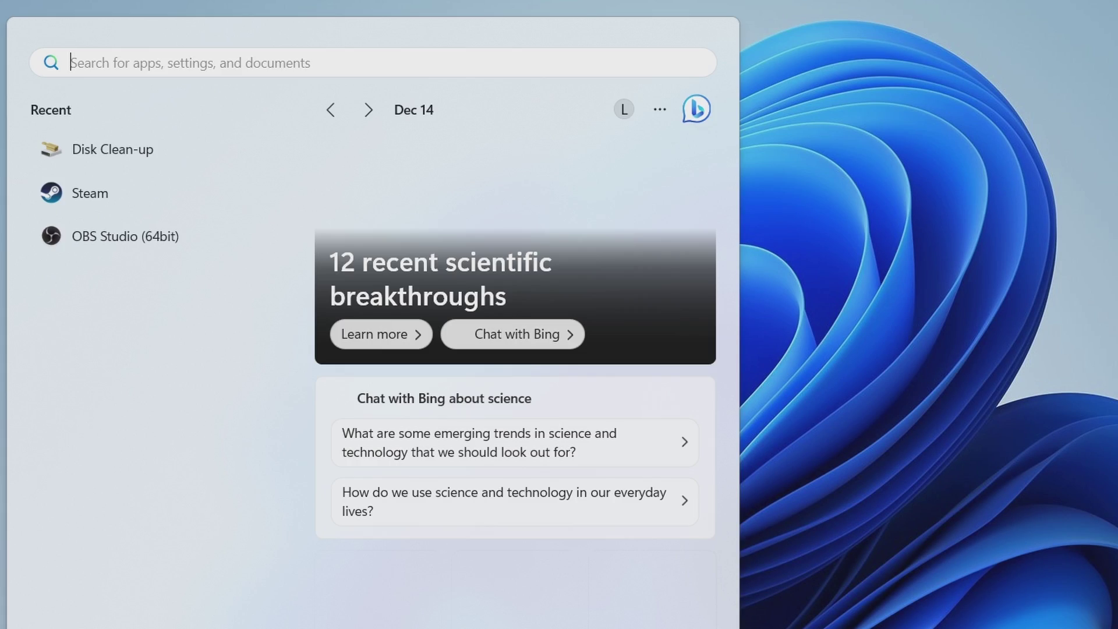
{"action": "type", "text": "ate a restore point"}
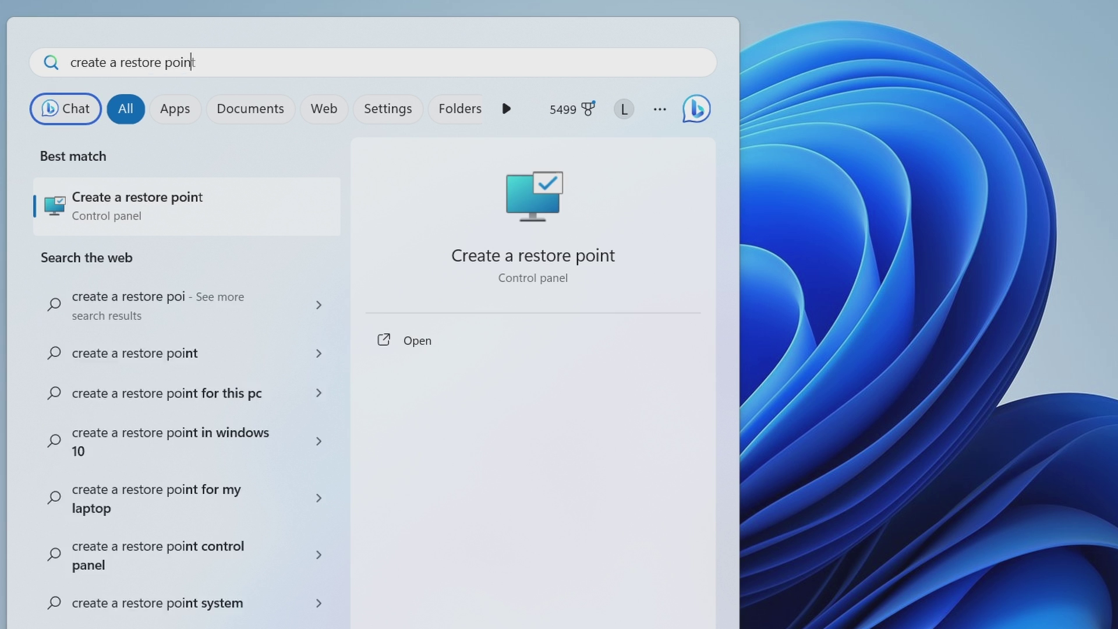
{"action": "key", "text": "Return"}
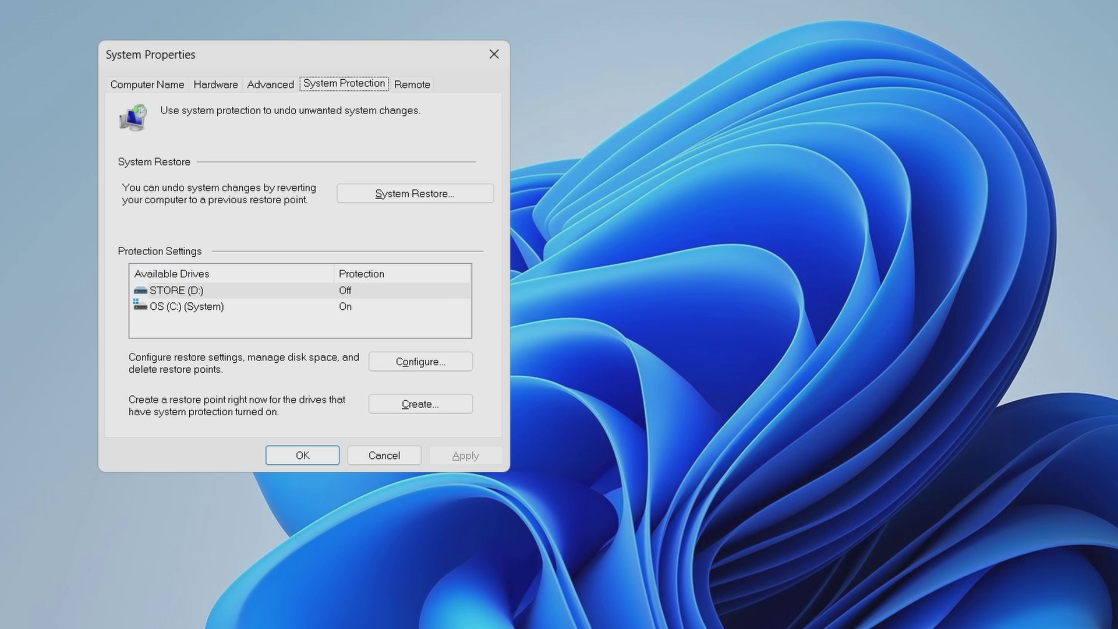
Step: Limit the System Protection max usage for OS (C:) to 1% (4.76 GB) and close System Properties
{"action": "left_click", "coordinate": [187, 307]}
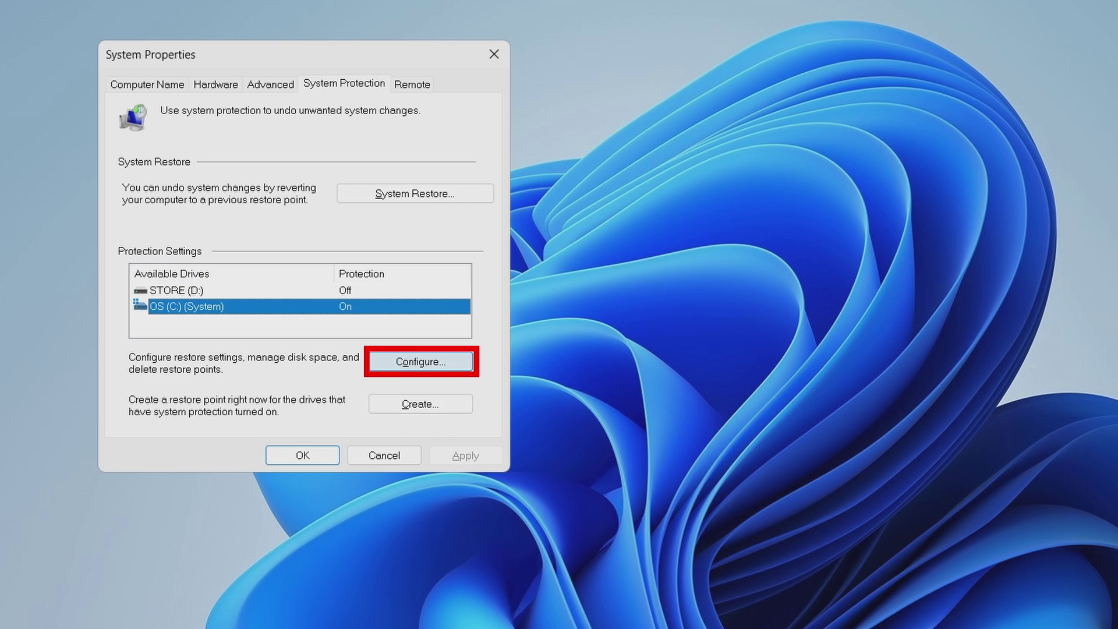
{"action": "left_click", "coordinate": [420, 362]}
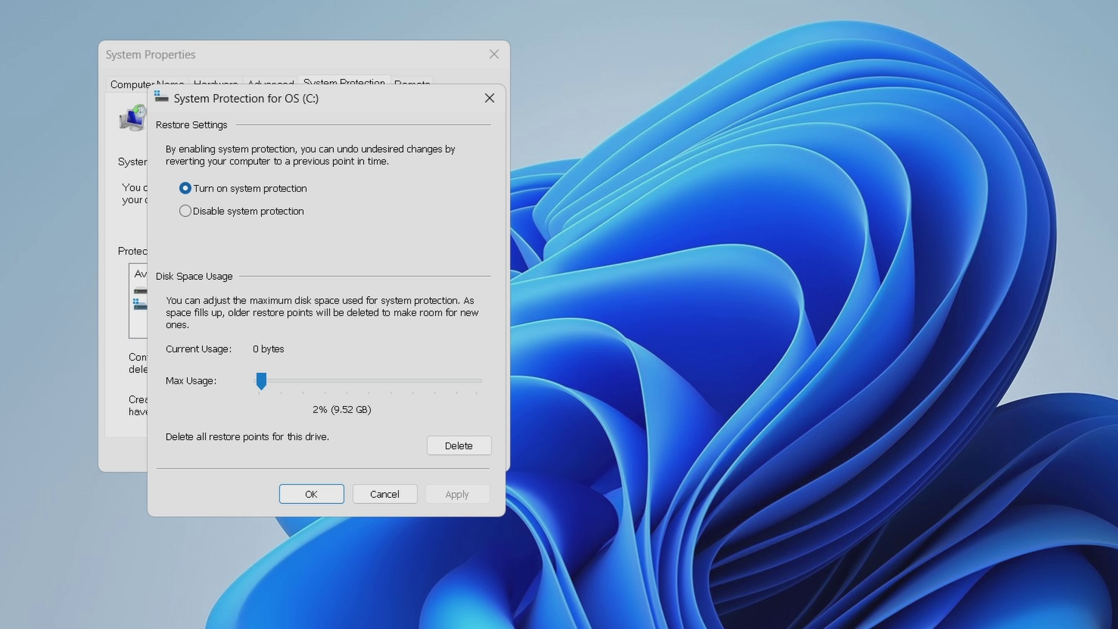
{"action": "mouse_move", "coordinate": [261, 381]}
{"action": "left_mouse_down"}
{"action": "mouse_move", "coordinate": [447, 380]}
{"action": "mouse_move", "coordinate": [259, 381]}
{"action": "left_mouse_up"}
{"action": "left_click", "coordinate": [456, 494]}
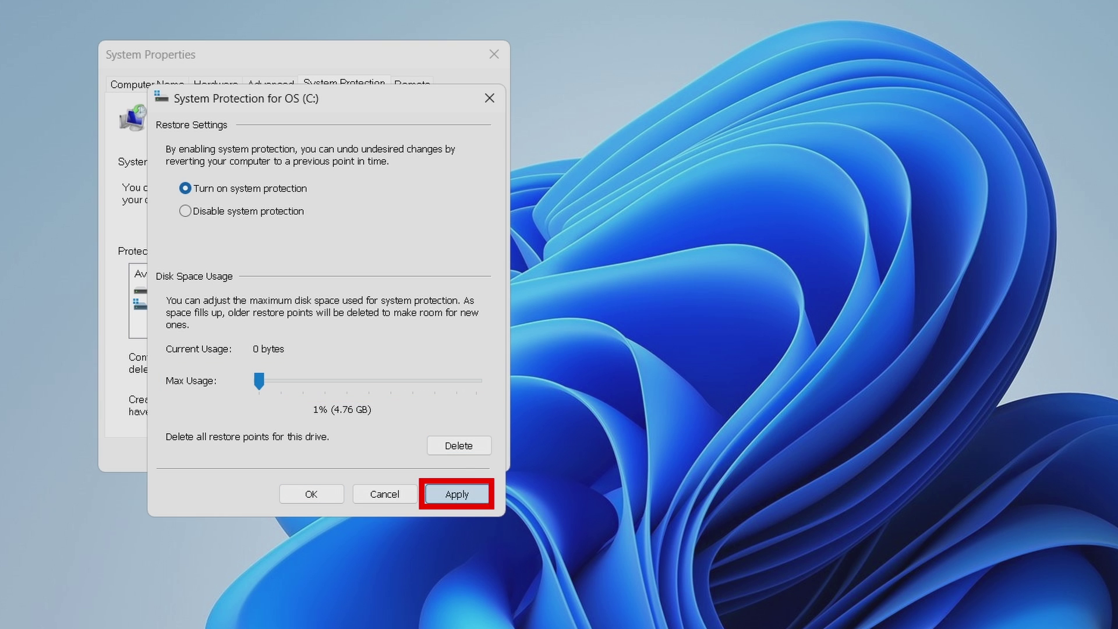
{"action": "left_click", "coordinate": [311, 494]}
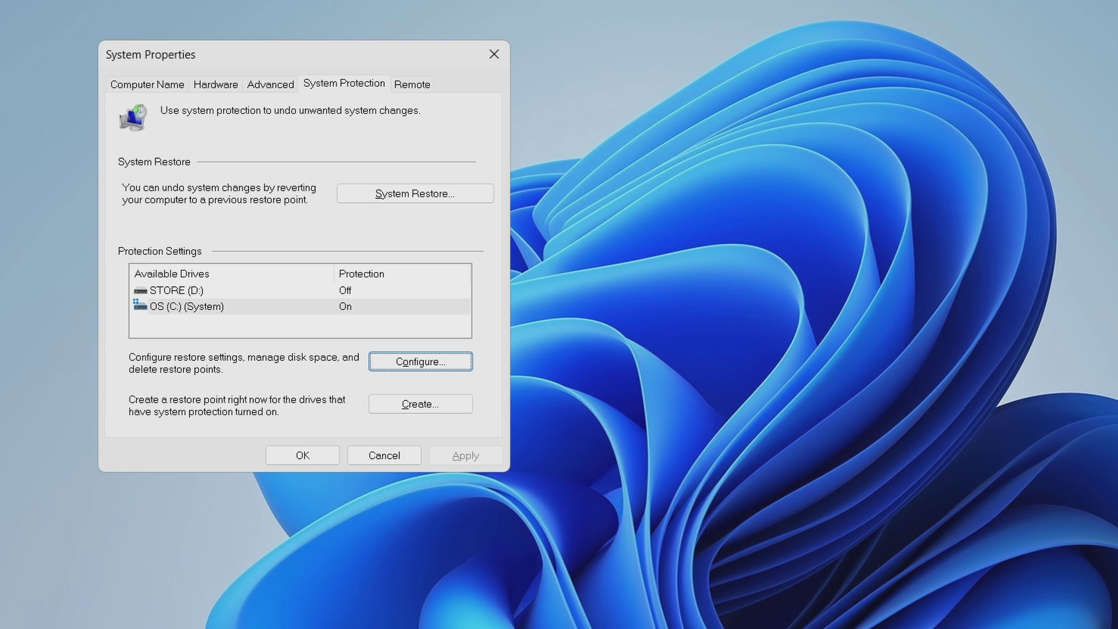
{"action": "left_click", "coordinate": [302, 455]}
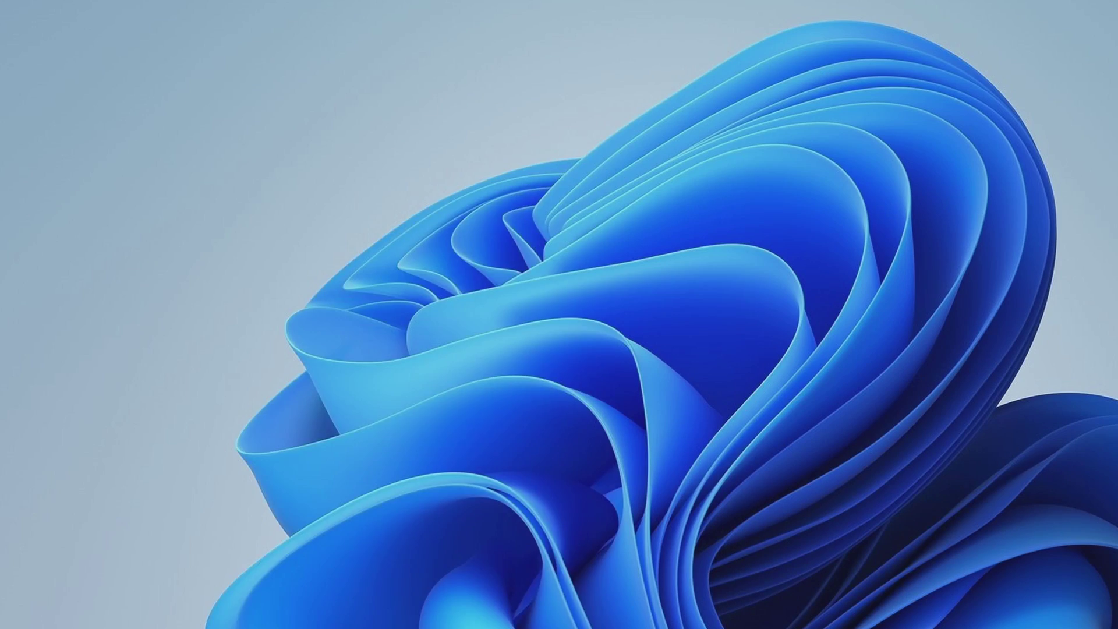
Step: Open the "Where new content is saved" page from the advanced storage settings
{"action": "key", "text": "super"}
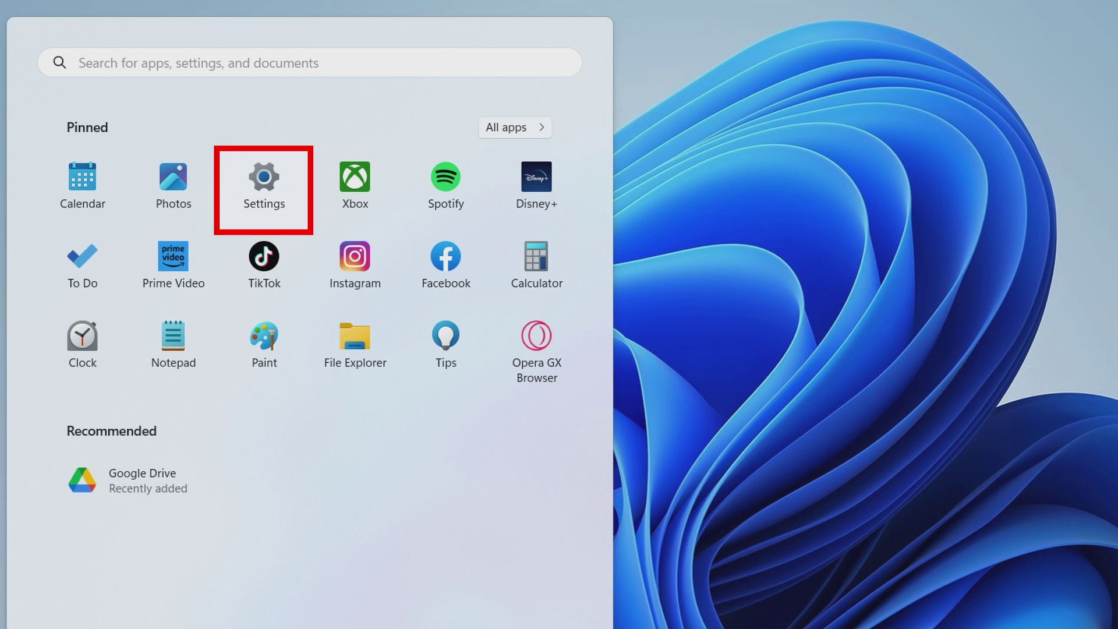
{"action": "left_click", "coordinate": [263, 186]}
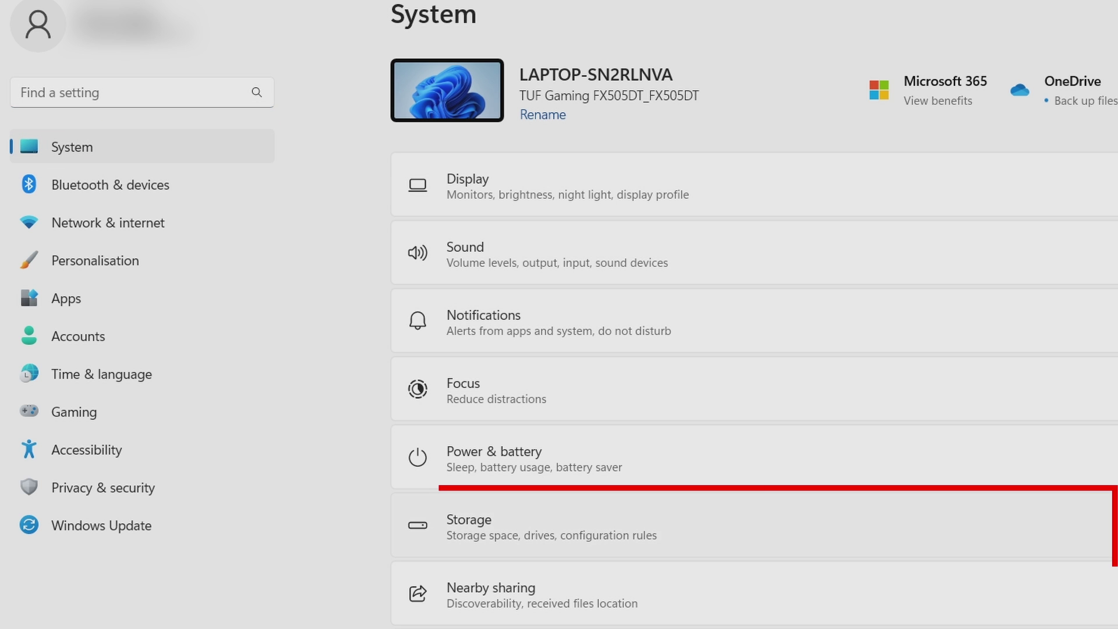
{"action": "left_click", "coordinate": [551, 527]}
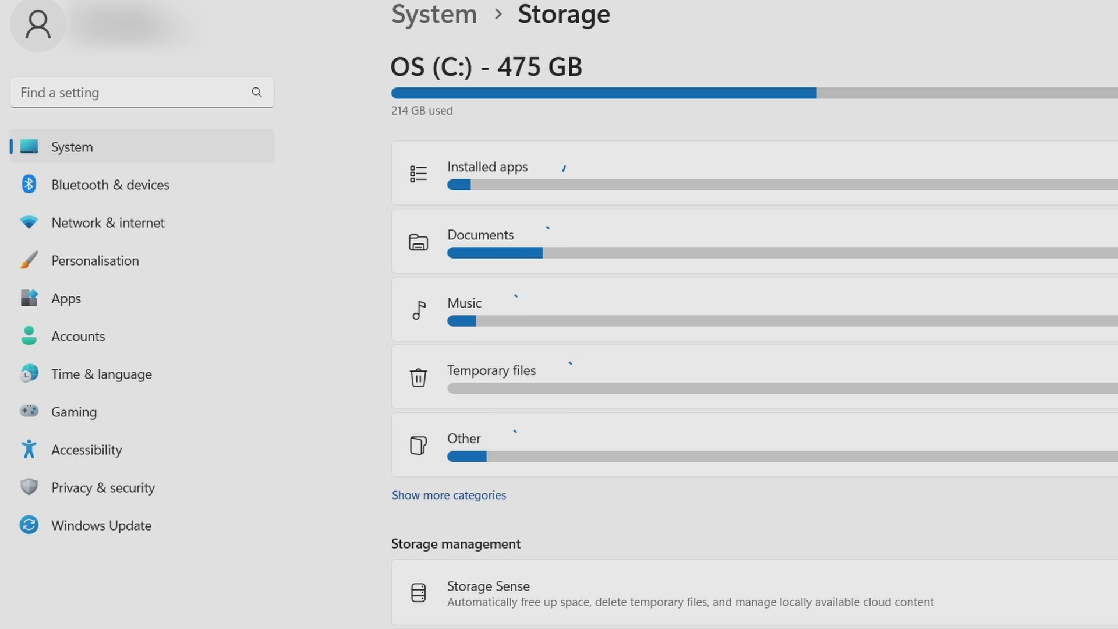
{"action": "scroll", "coordinate": [699, 349], "scroll_direction": "down", "scroll_amount": 5}
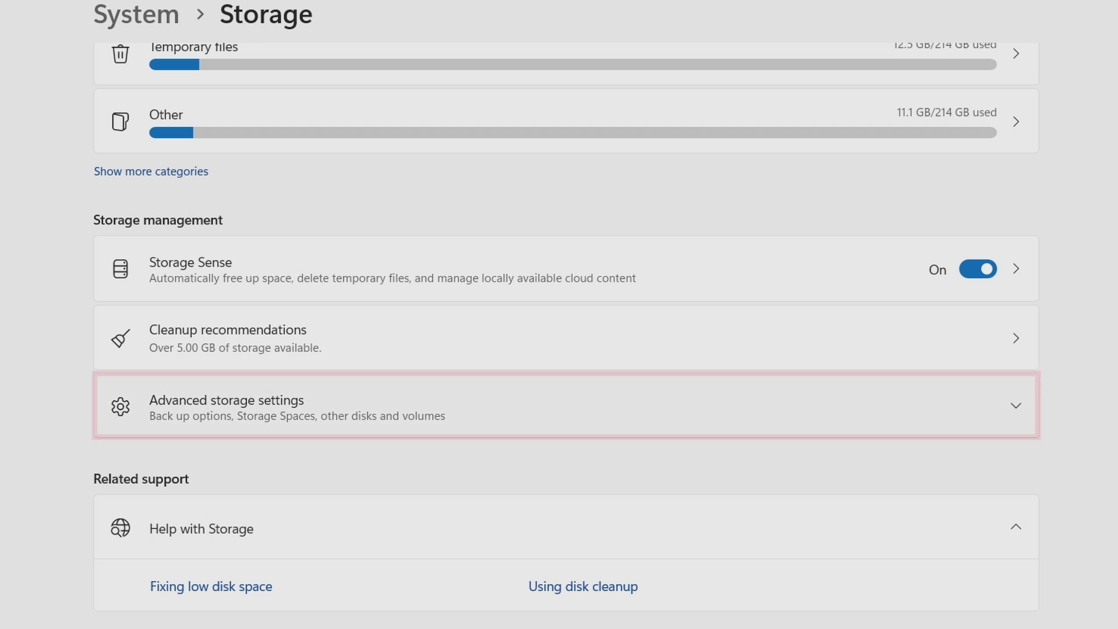
{"action": "left_click", "coordinate": [565, 406]}
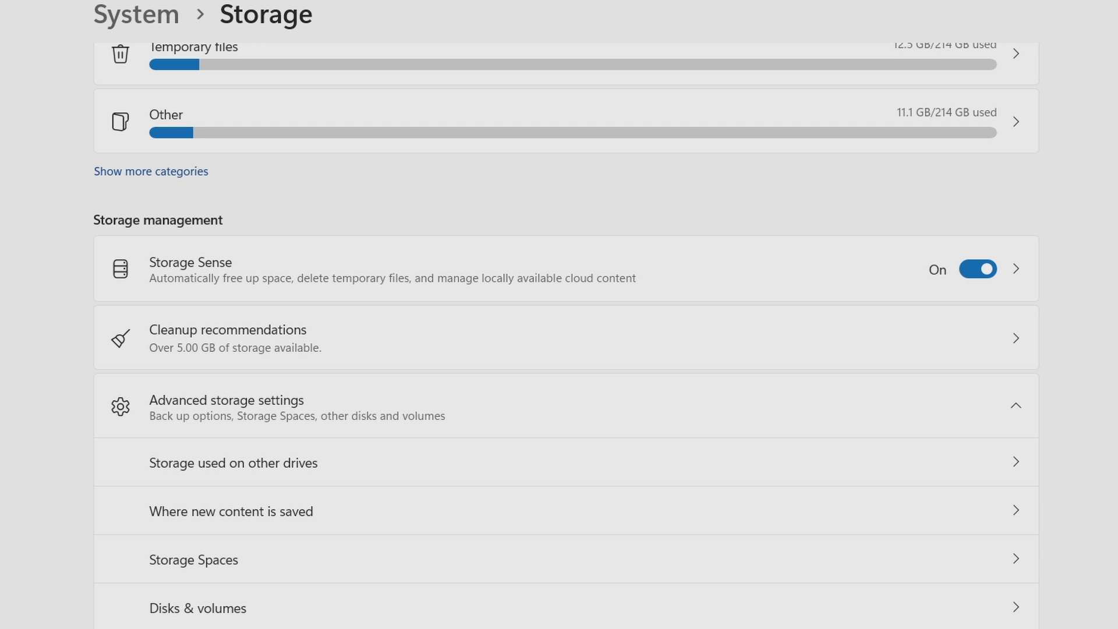
{"action": "scroll", "coordinate": [564, 344], "scroll_direction": "down", "scroll_amount": 3}
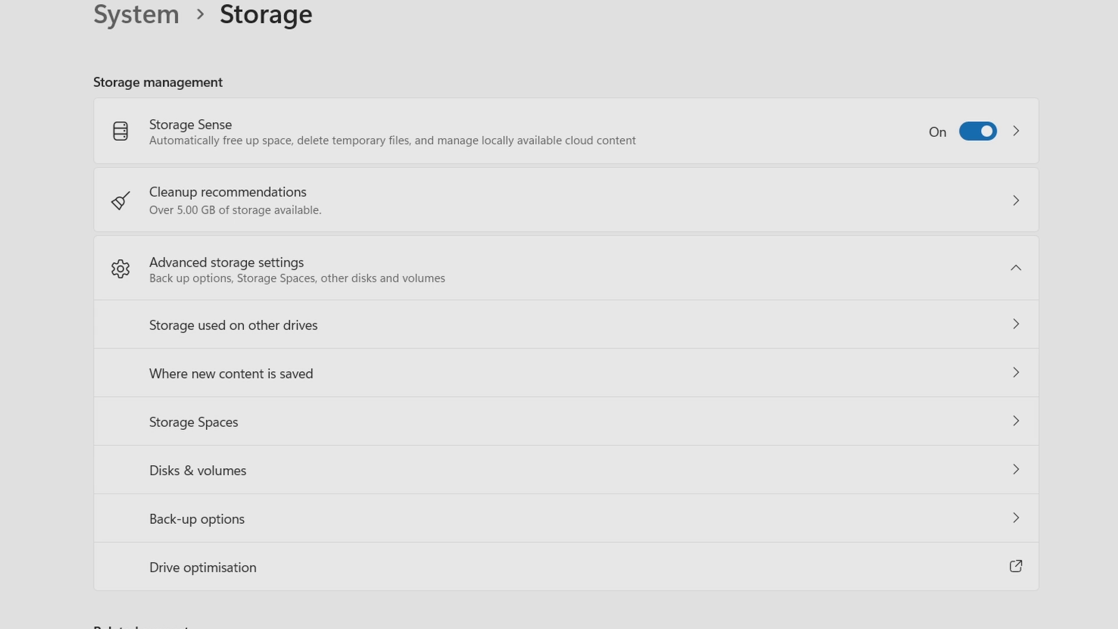
{"action": "left_click", "coordinate": [564, 373]}
Step: Choose STORE (D:) for offline maps, films and TV programmes, photos and videos, and music, and apply the music location
{"action": "left_click", "coordinate": [169, 569]}
{"action": "left_click", "coordinate": [173, 603]}
{"action": "left_click", "coordinate": [168, 486]}
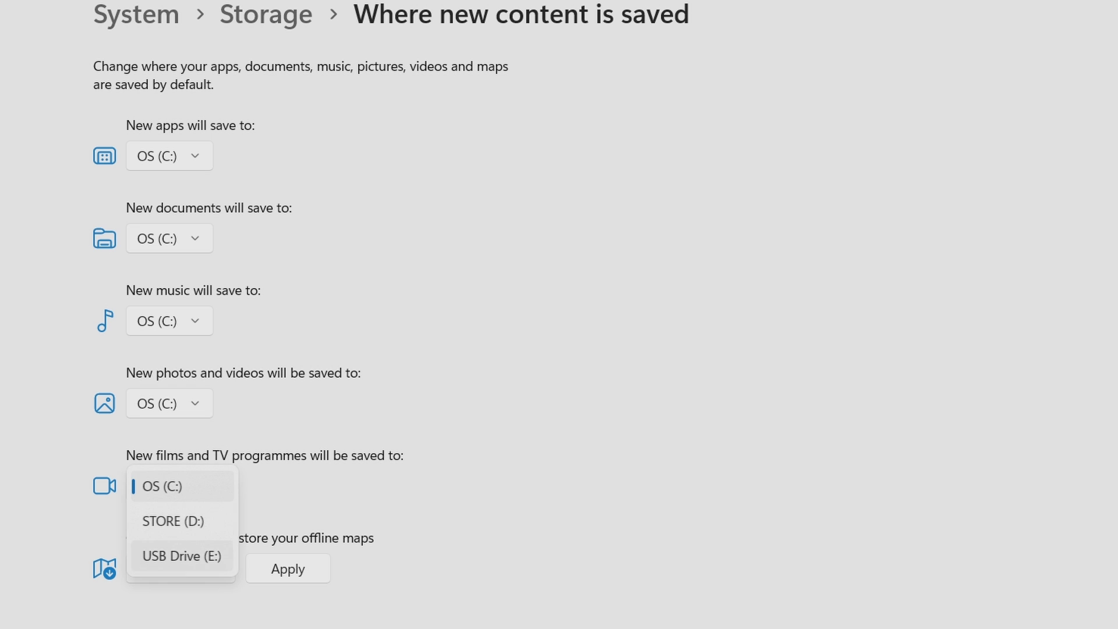
{"action": "left_click", "coordinate": [175, 519]}
{"action": "left_click", "coordinate": [169, 404]}
{"action": "left_click", "coordinate": [174, 437]}
{"action": "left_click", "coordinate": [169, 321]}
{"action": "left_click", "coordinate": [175, 354]}
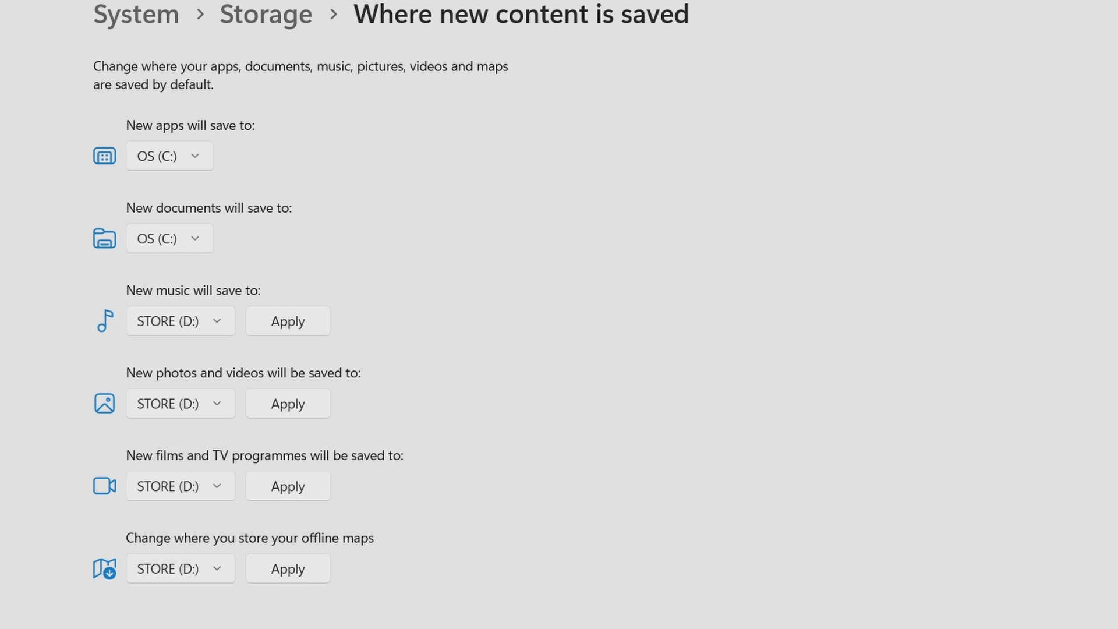
{"action": "left_click", "coordinate": [288, 321]}
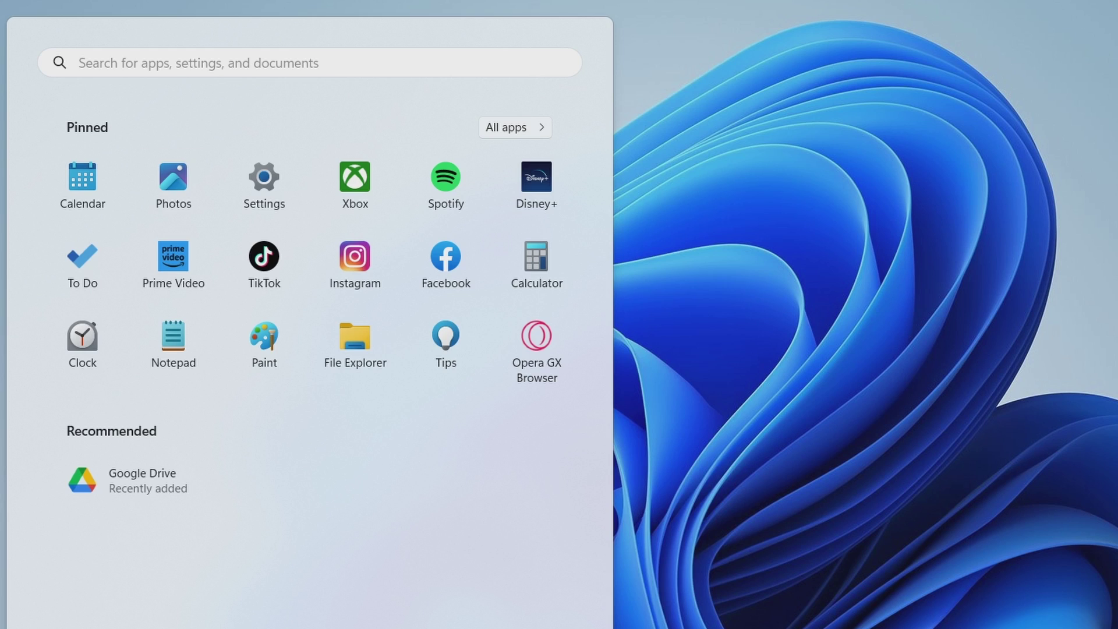
Step: Open Virus & threat protection in Windows Security and run a quick scan
{"action": "left_click", "coordinate": [70, 63]}
{"action": "type", "text": "windows"}
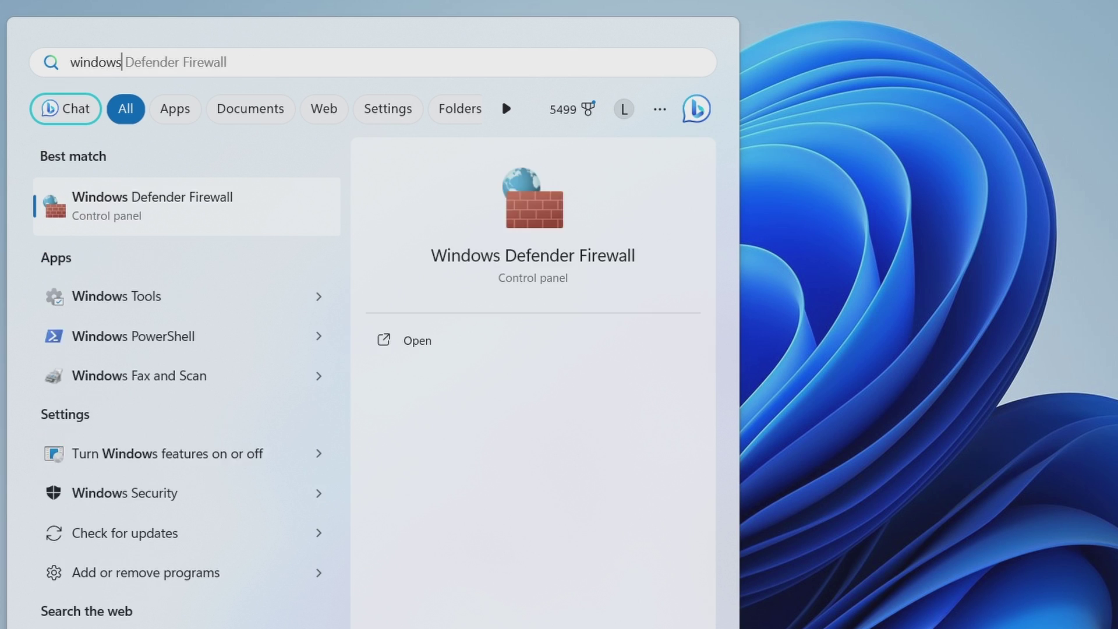
{"action": "type", "text": " security"}
{"action": "key", "text": "Return"}
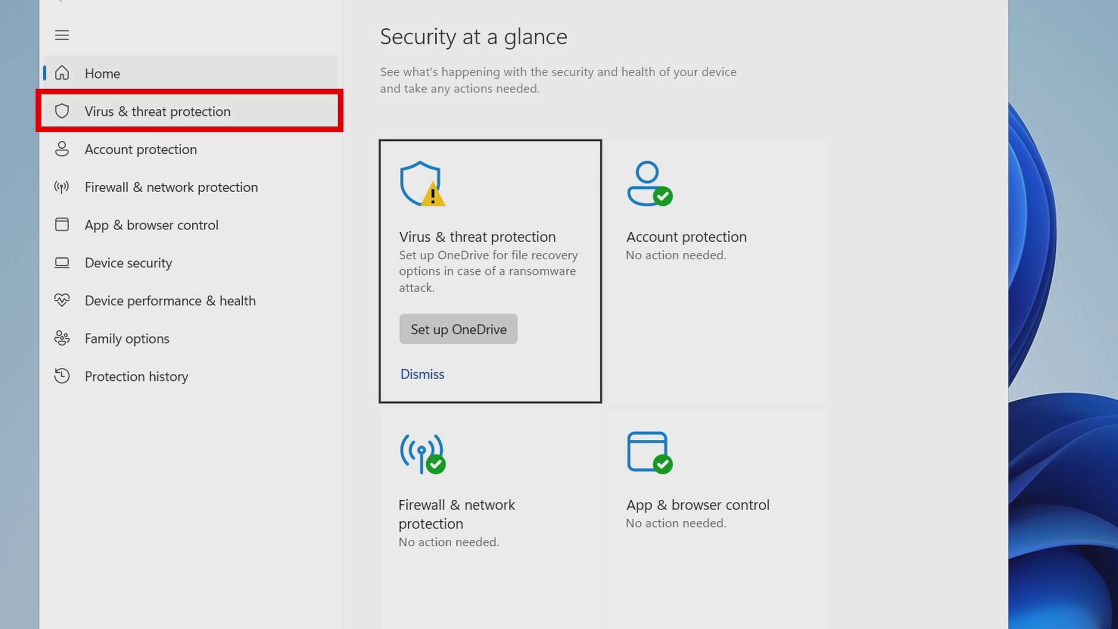
{"action": "left_click", "coordinate": [489, 270]}
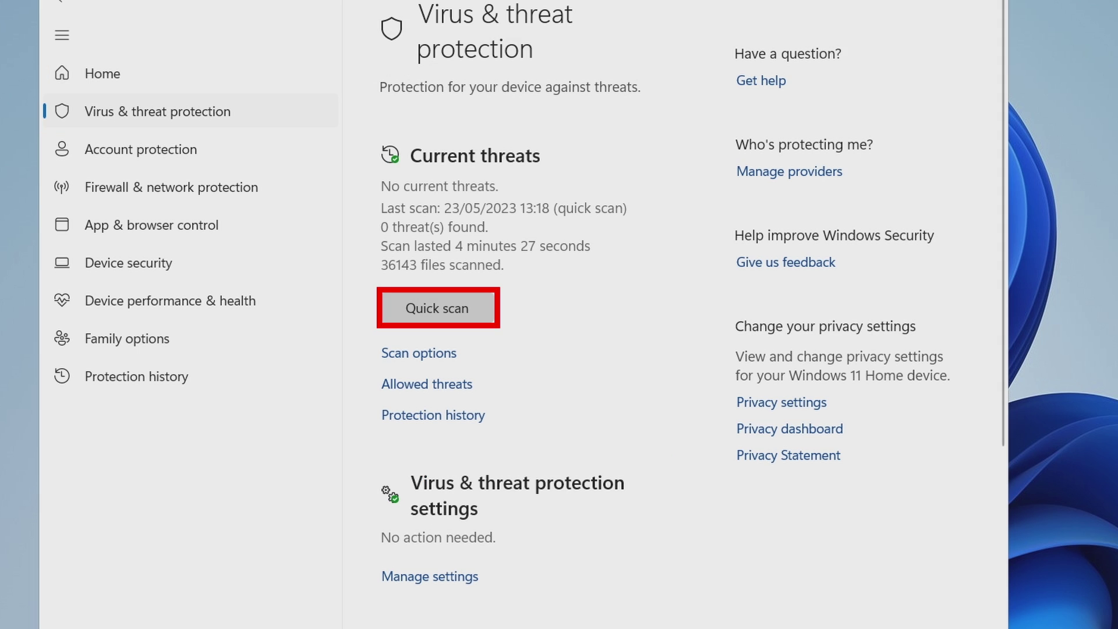
{"action": "left_click", "coordinate": [437, 308]}
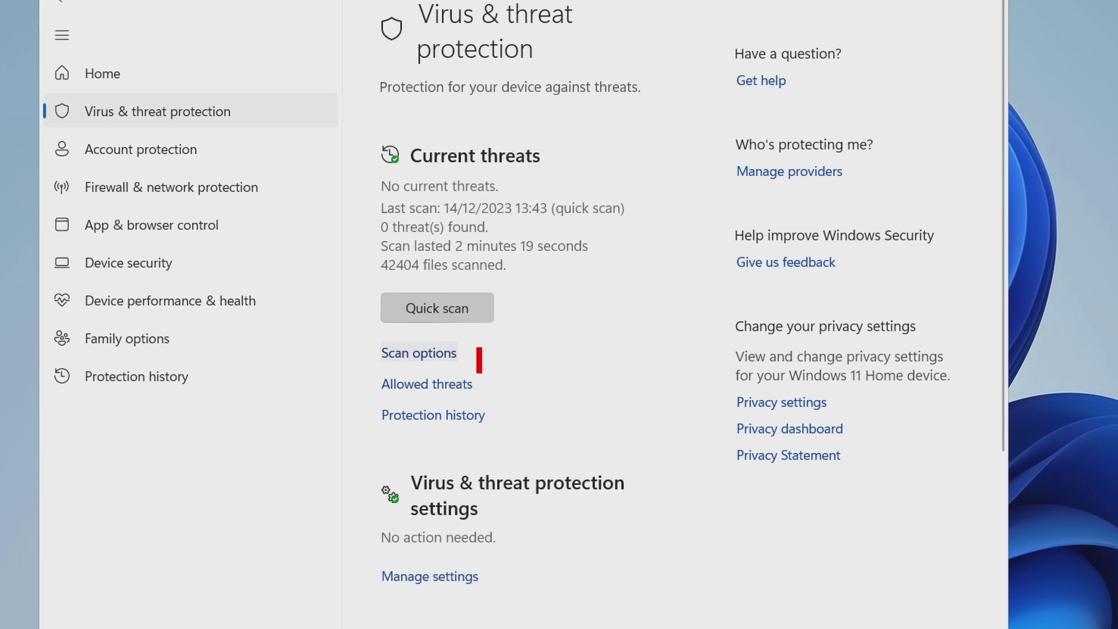
Step: Select Full scan in the virus scan options
{"action": "left_click", "coordinate": [418, 353]}
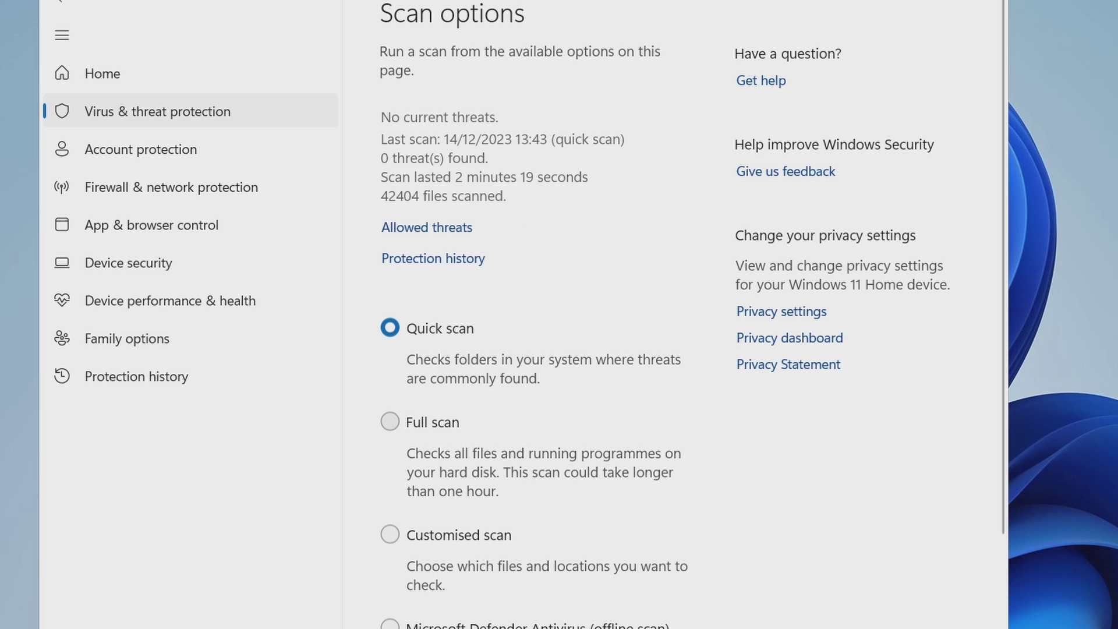
{"action": "left_click", "coordinate": [390, 422]}
{"action": "scroll", "coordinate": [676, 314], "scroll_direction": "down", "scroll_amount": 3}
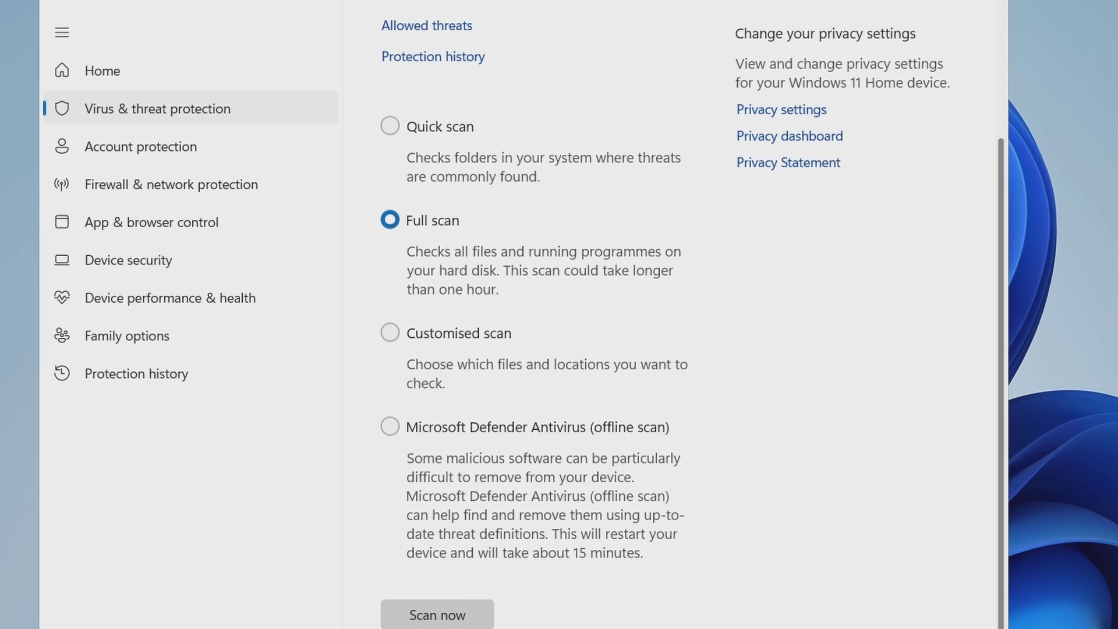